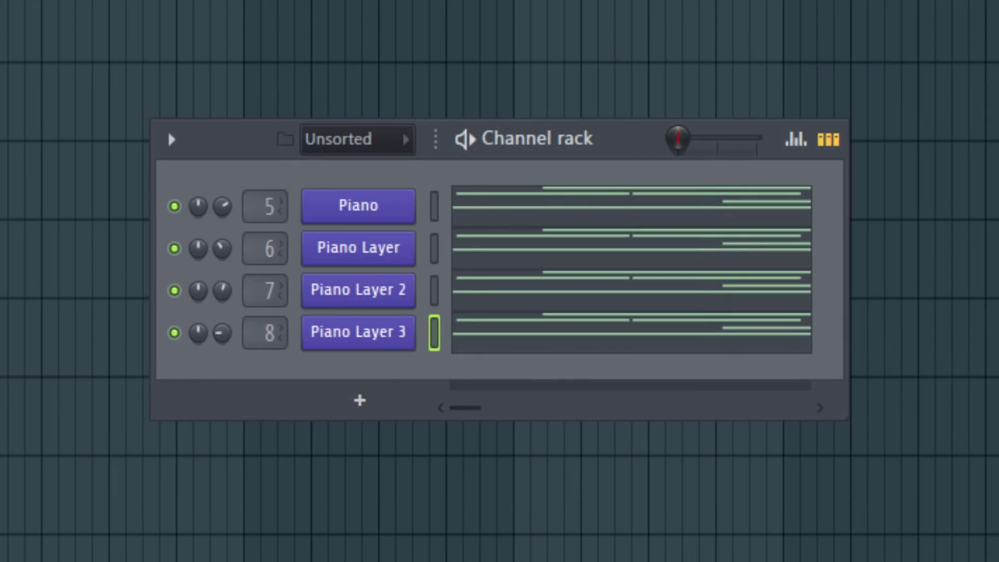
# Play back the chord pattern on the Piano channel and its three layers several times.
pyautogui.press('space')
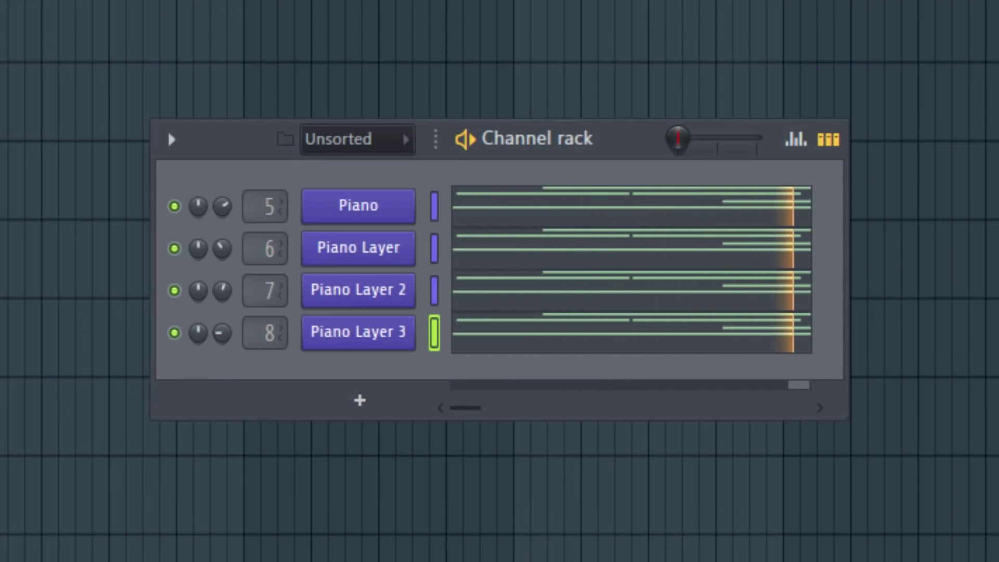
pyautogui.press('space')
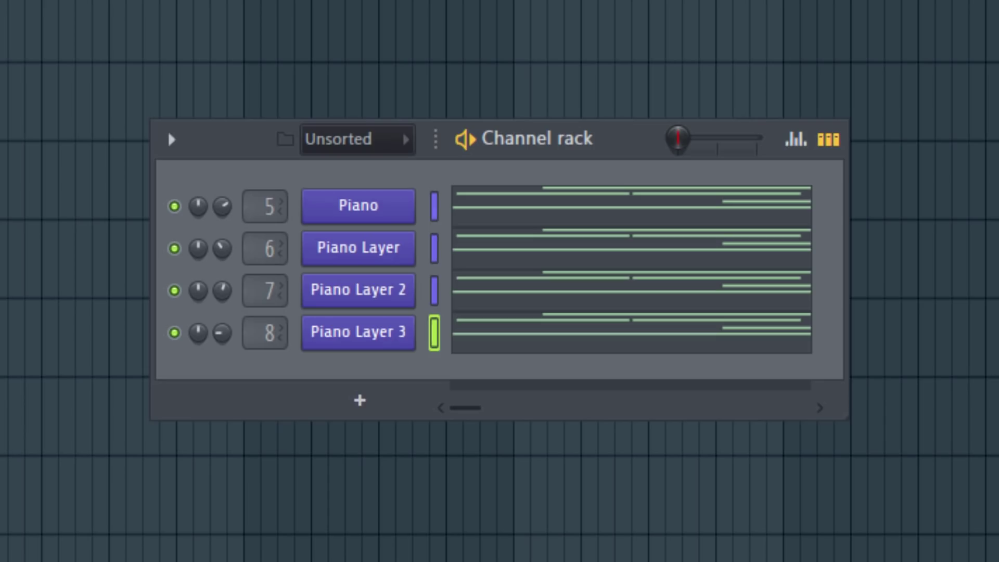
pyautogui.press('space')
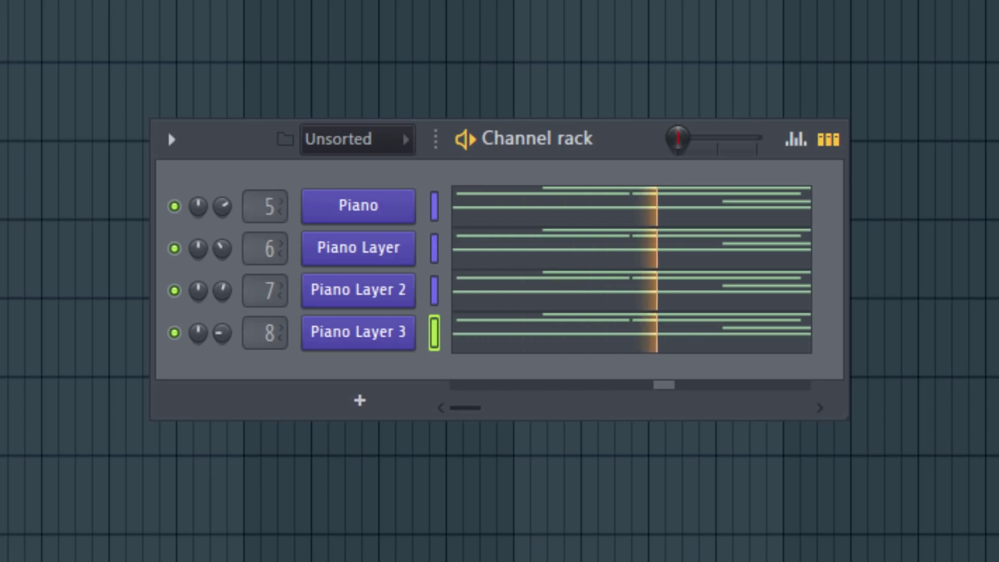
pyautogui.press('space')
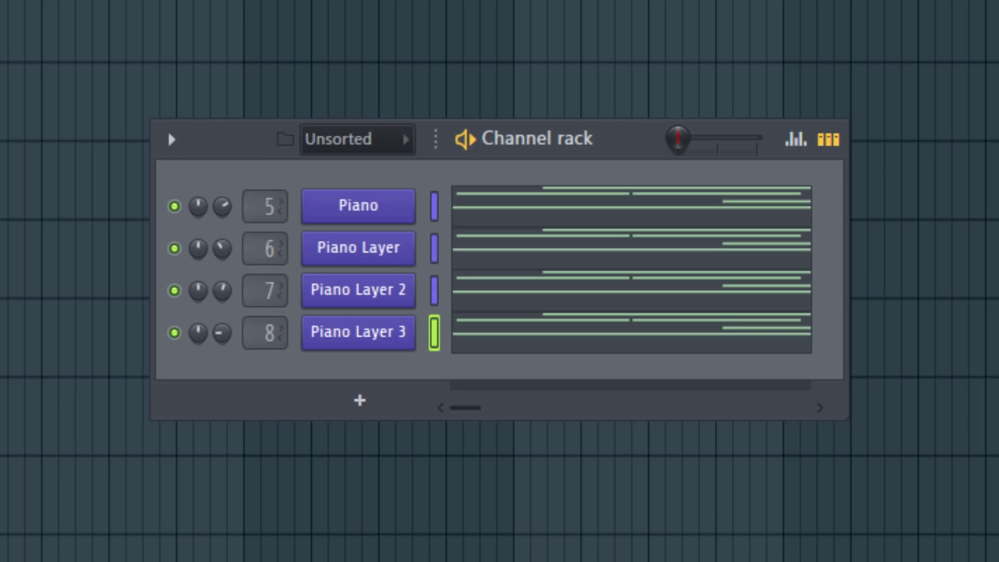
pyautogui.press('space')
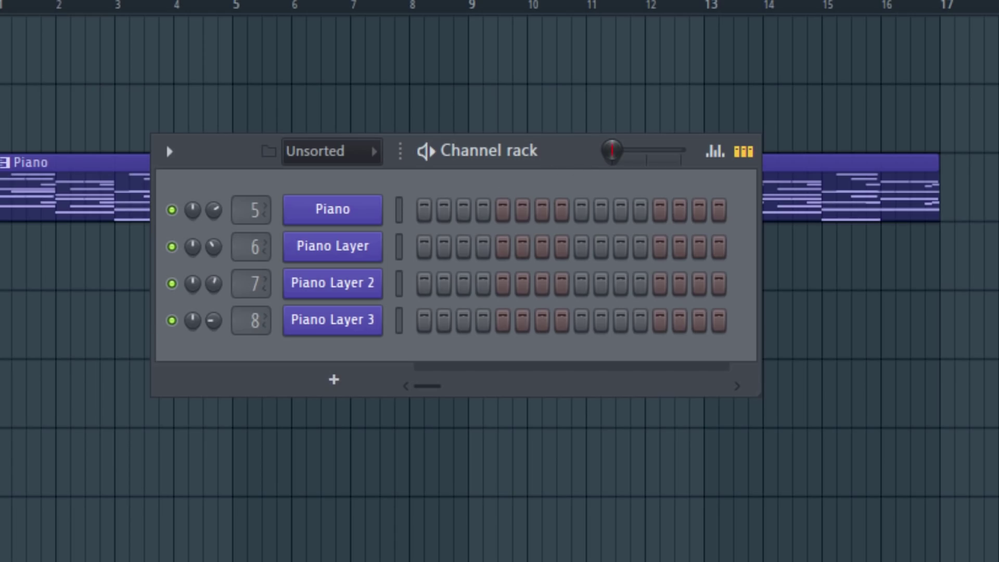
# Add the Kick and Snare samples above the Piano channels and widen the channel rack to show 32 steps.
pyautogui.moveTo(89, 290); pyautogui.dragTo(325, 195)
pyautogui.moveTo(23, 447); pyautogui.dragTo(357, 243)
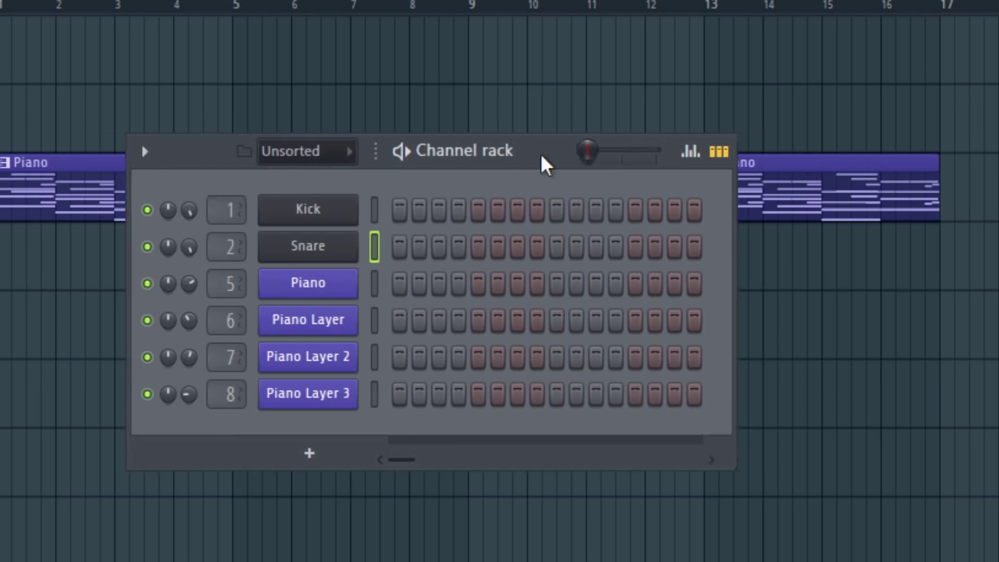
pyautogui.moveTo(544, 166); pyautogui.dragTo(454, 166)
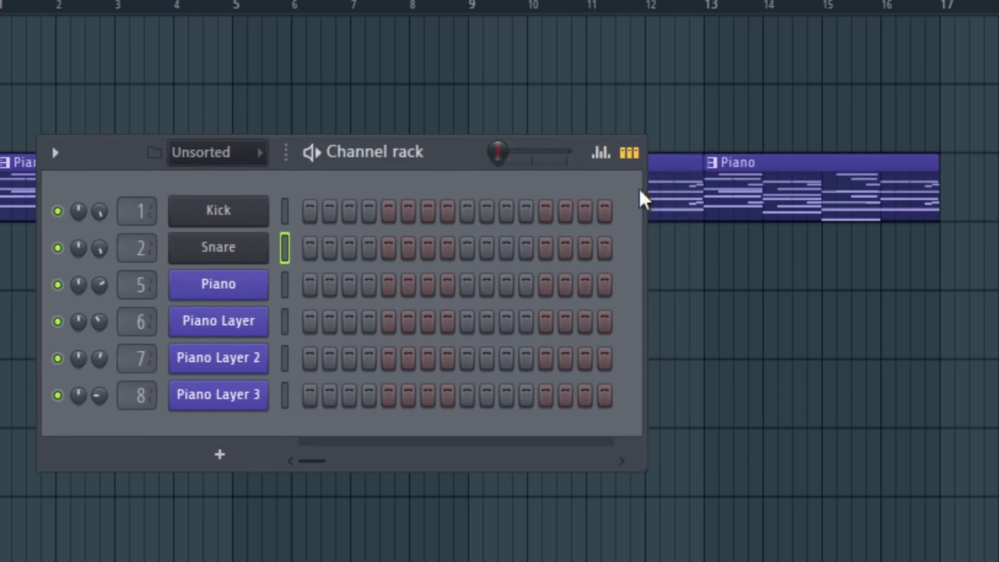
pyautogui.moveTo(645, 196); pyautogui.dragTo(960, 196)
# Program the two-bar drum pattern with kicks on steps 1, 7 and 17 and snares on steps 9 and 25.
pyautogui.click(310, 211)
pyautogui.click(428, 211)
pyautogui.click(467, 247)
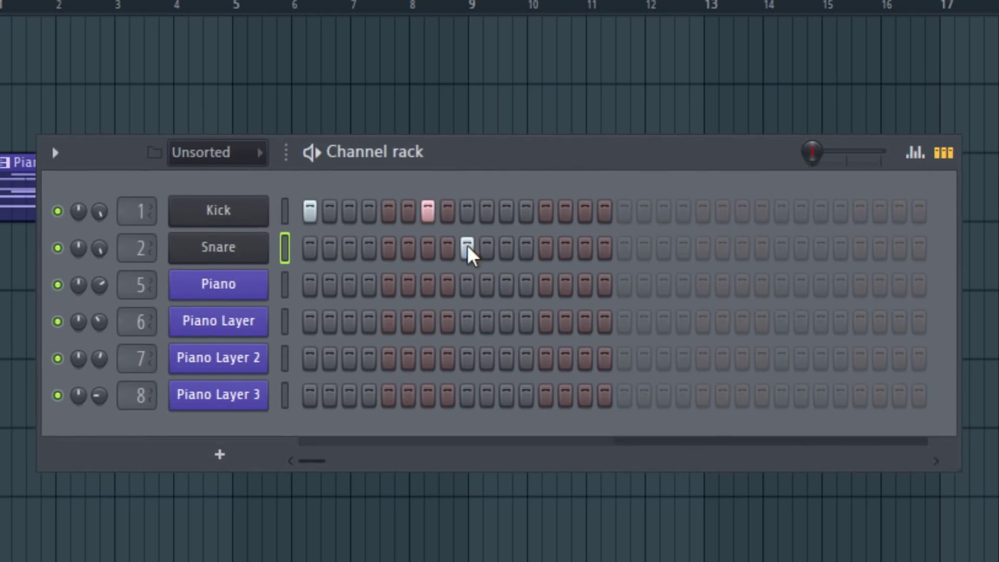
pyautogui.click(625, 211)
pyautogui.click(781, 247)
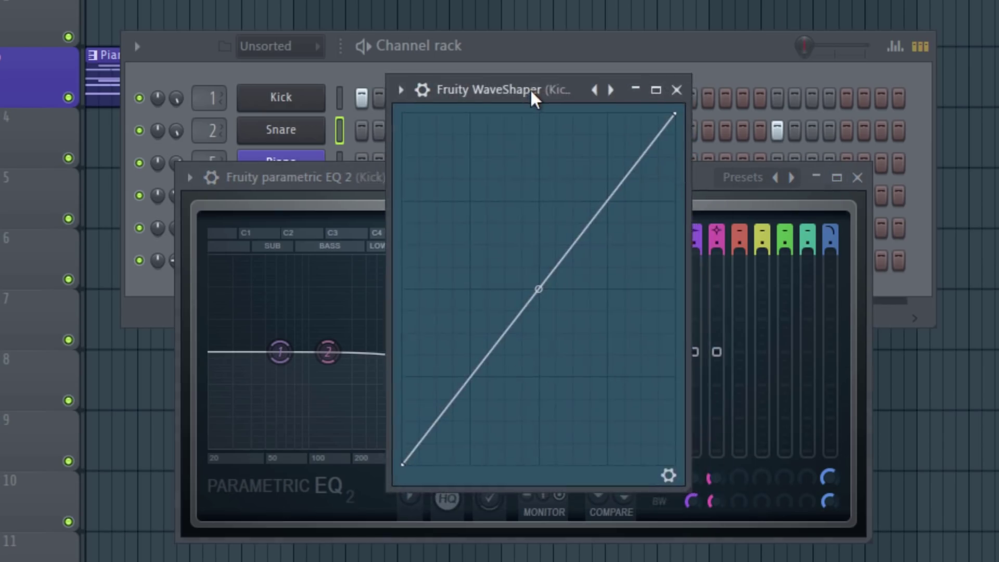
# Review the Kick's Fruity WaveShaper and the low, mid and high band curves in its Maximus effect.
pyautogui.moveTo(532, 91); pyautogui.dragTo(541, 139)
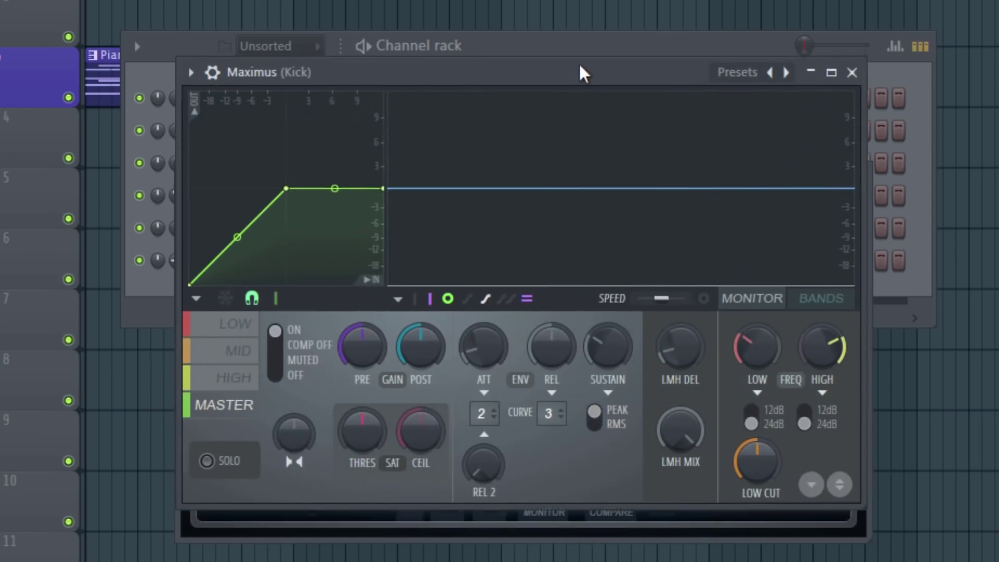
pyautogui.moveTo(579, 74); pyautogui.dragTo(598, 65)
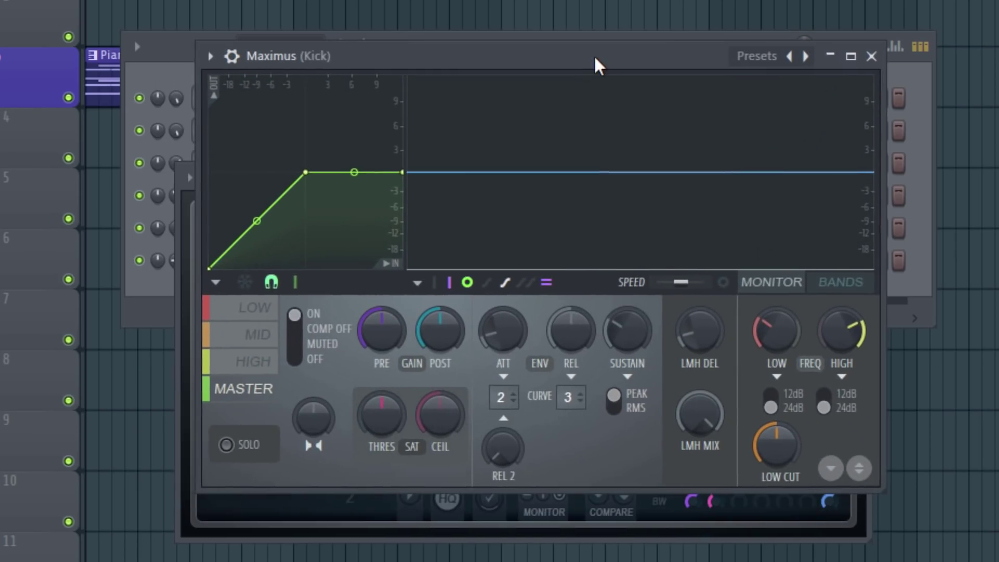
pyautogui.click(257, 308)
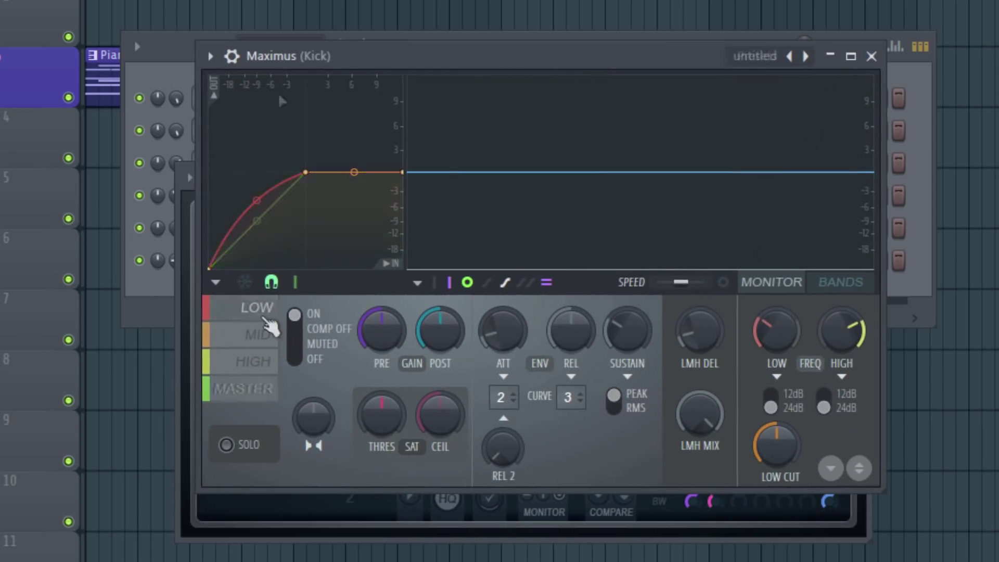
pyautogui.click(260, 336)
pyautogui.click(255, 364)
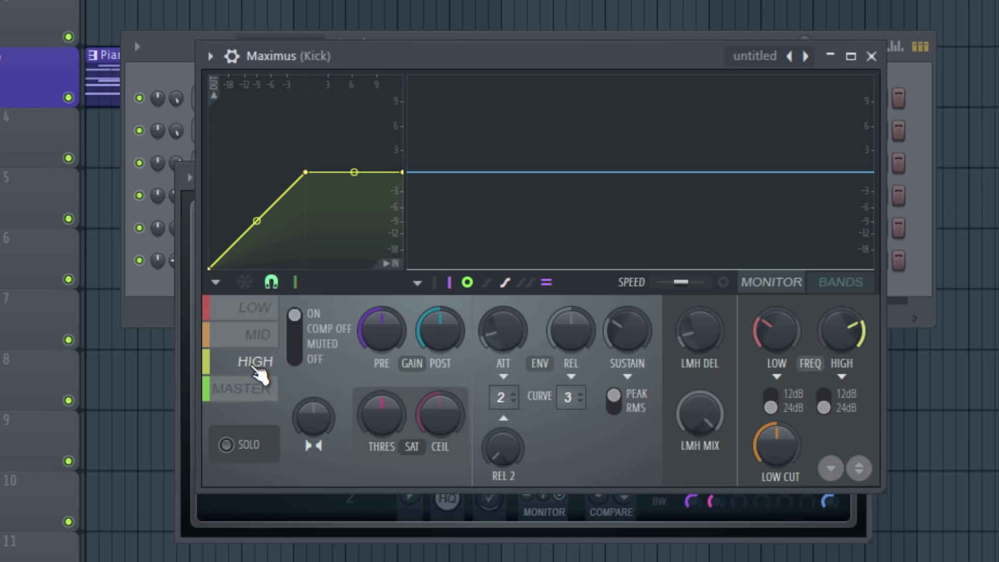
pyautogui.click(253, 310)
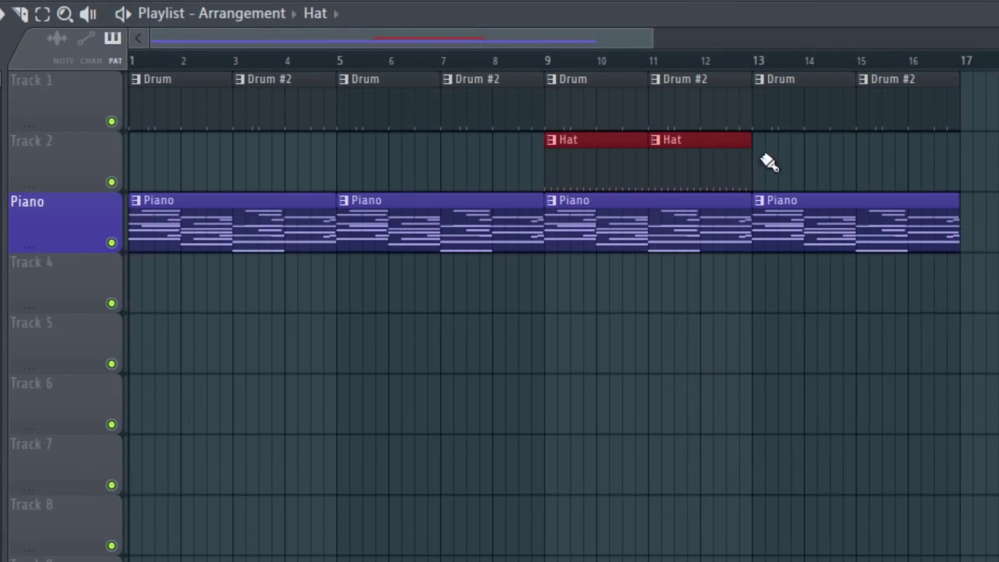
# Fill bars 13 to 16 of Track 2 with Hat clips and play the arrangement from bar 7.
pyautogui.moveTo(767, 160); pyautogui.dragTo(883, 163)
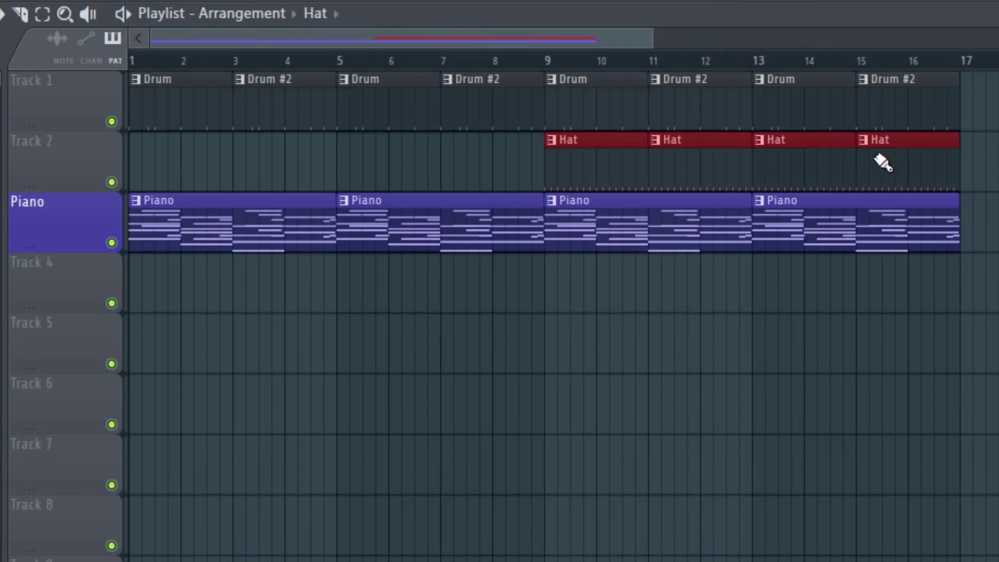
pyautogui.click(993, 156)
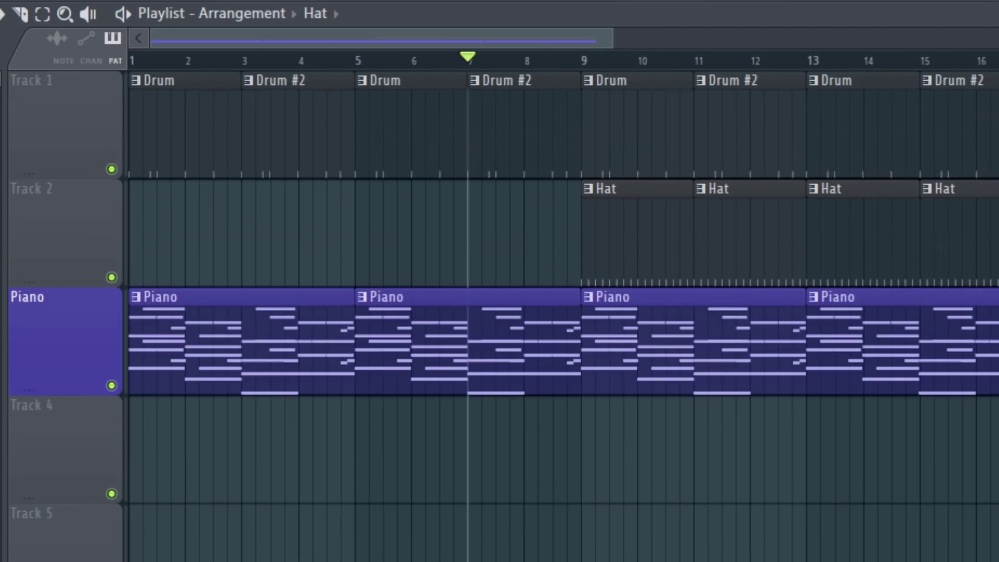
pyautogui.press('space')
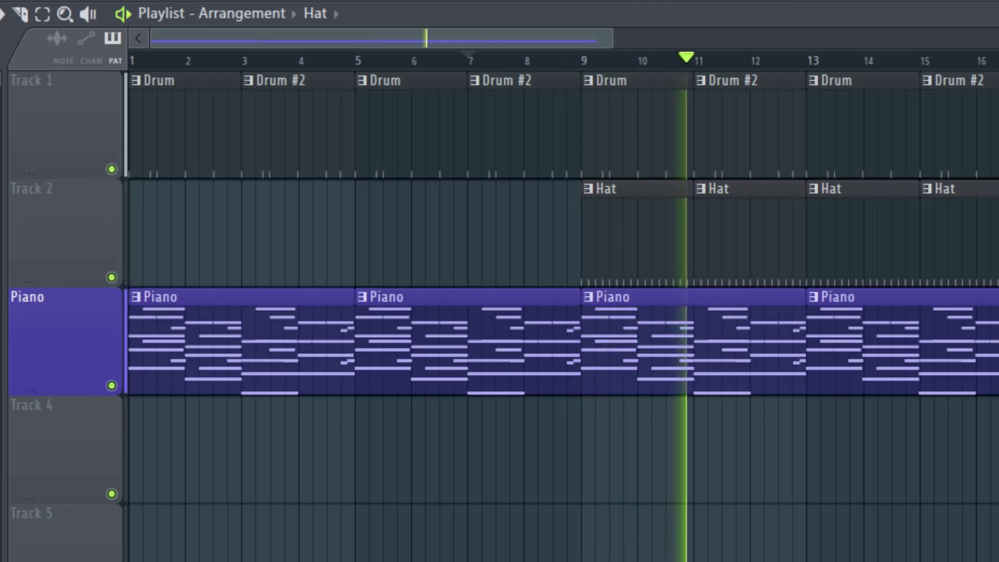
pyautogui.press('space')
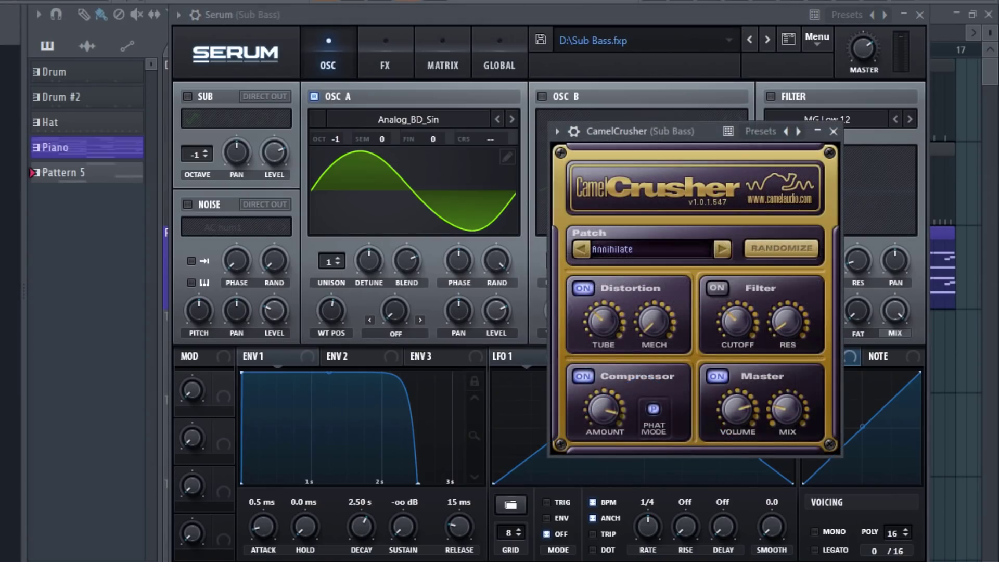
# Audition the Sub Bass pattern through Serum and CamelCrusher, and close the CamelCrusher window.
pyautogui.press('space')
pyautogui.click(834, 132)
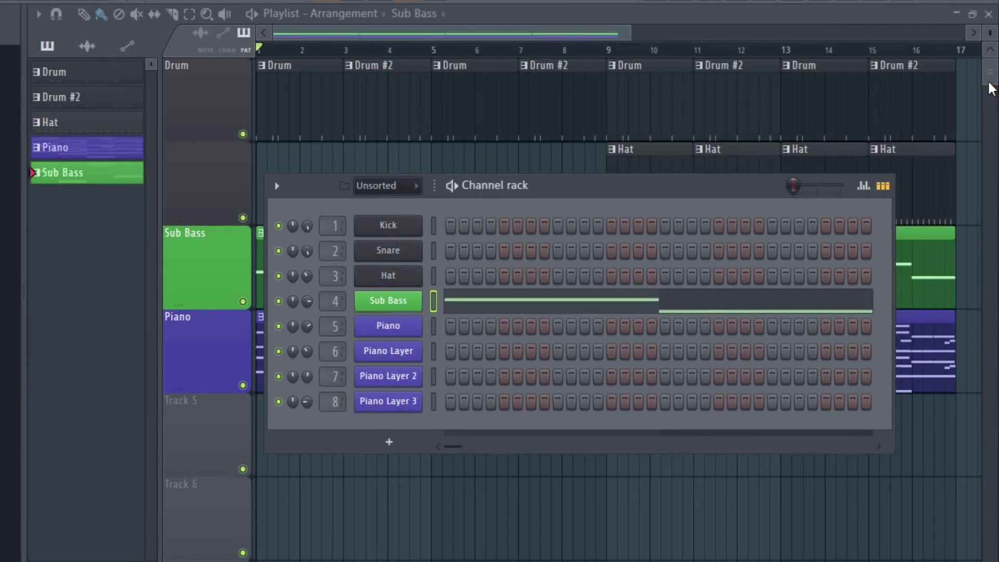
pyautogui.moveTo(991, 88); pyautogui.dragTo(997, 97)
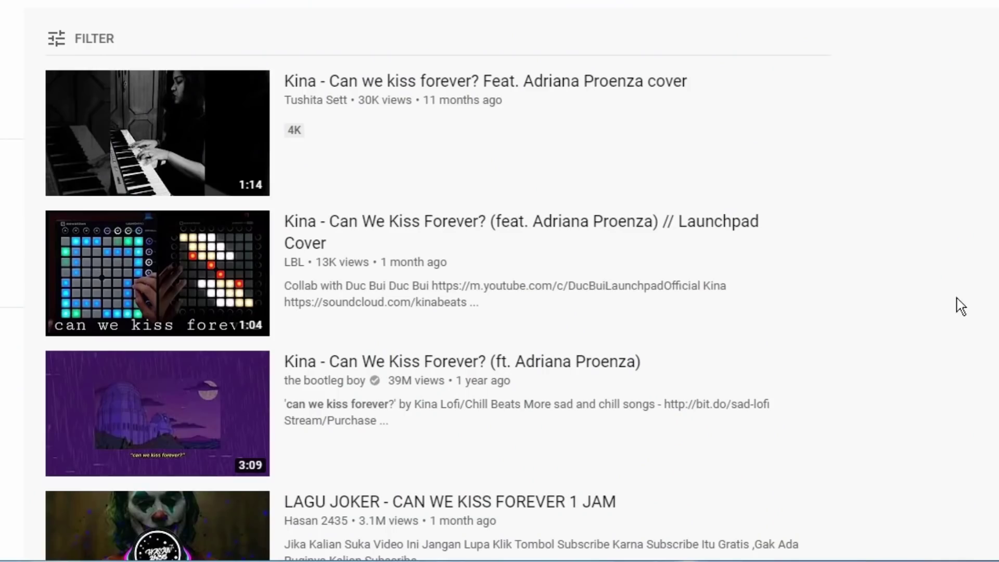
# Browse the YouTube results for a vocal cover, open "Kina - Can We Kiss Forever? [cover]" with 44K views, and pause it.
pyautogui.scroll(-15, 437, 281)
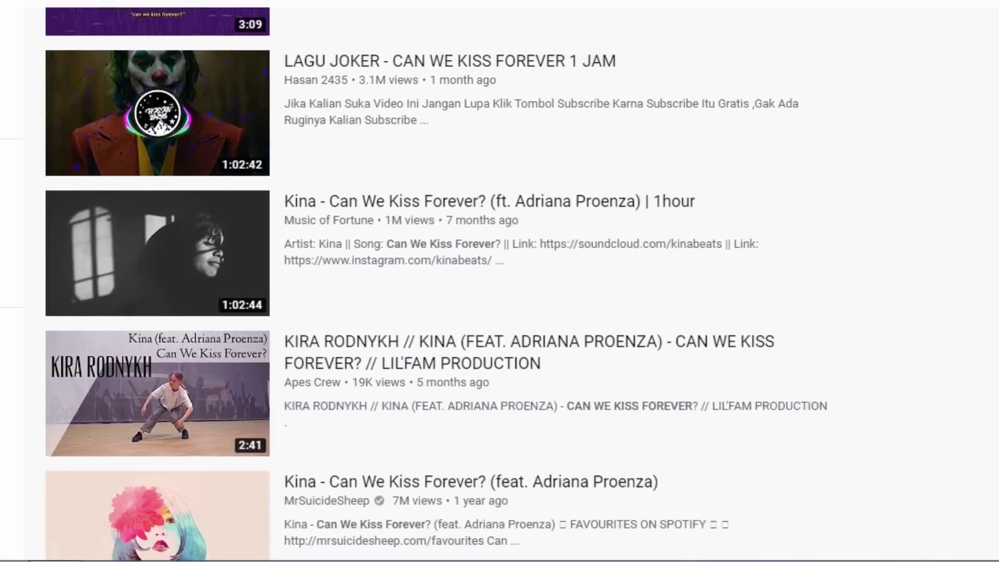
pyautogui.scroll(-13, 437, 281)
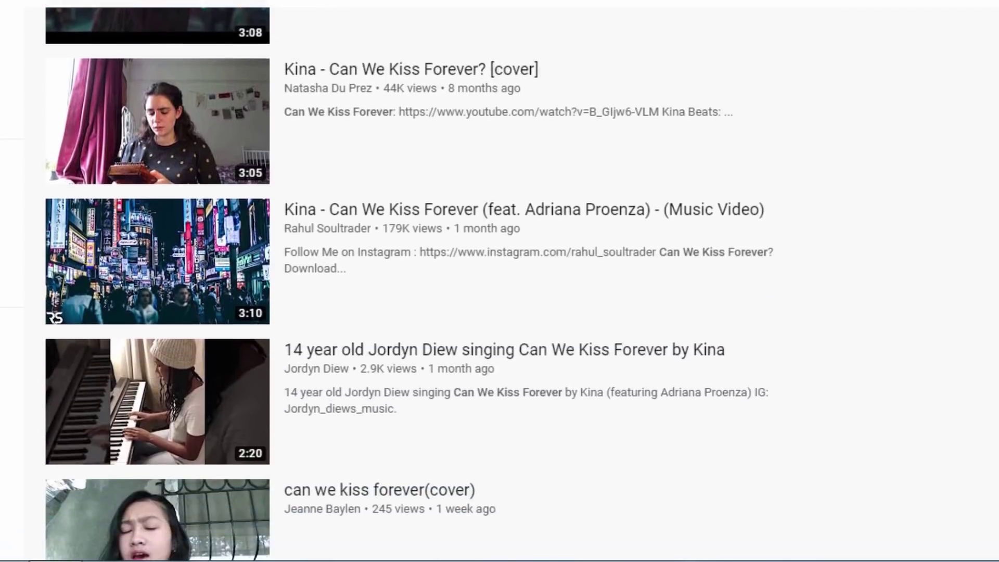
pyautogui.scroll(-10, 437, 280)
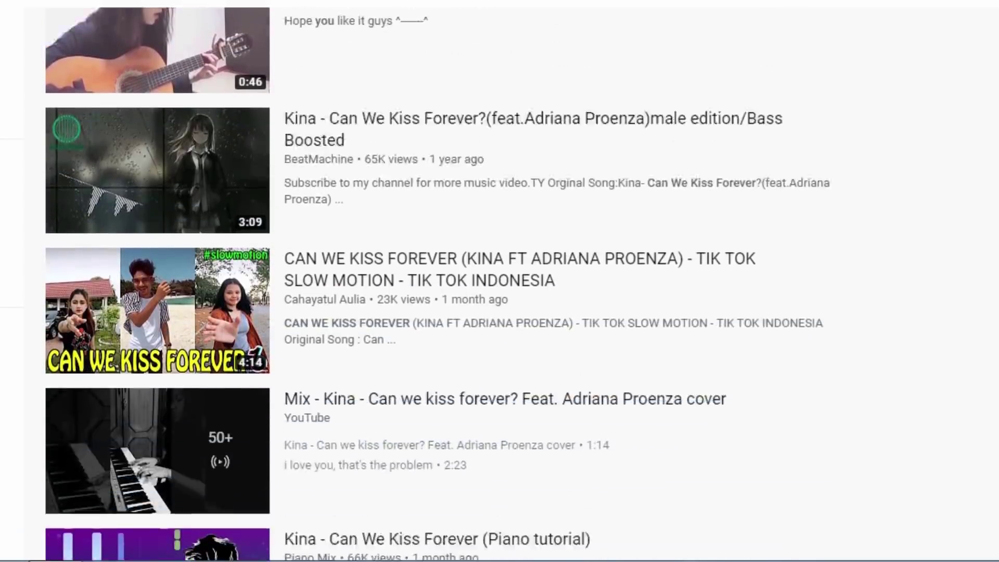
pyautogui.scroll(20, 437, 281)
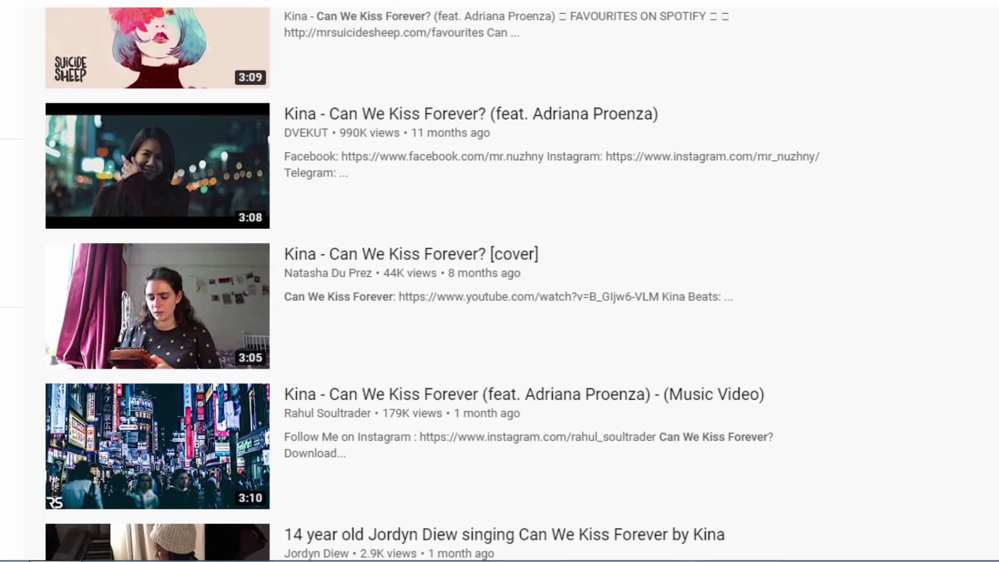
pyautogui.click(466, 258)
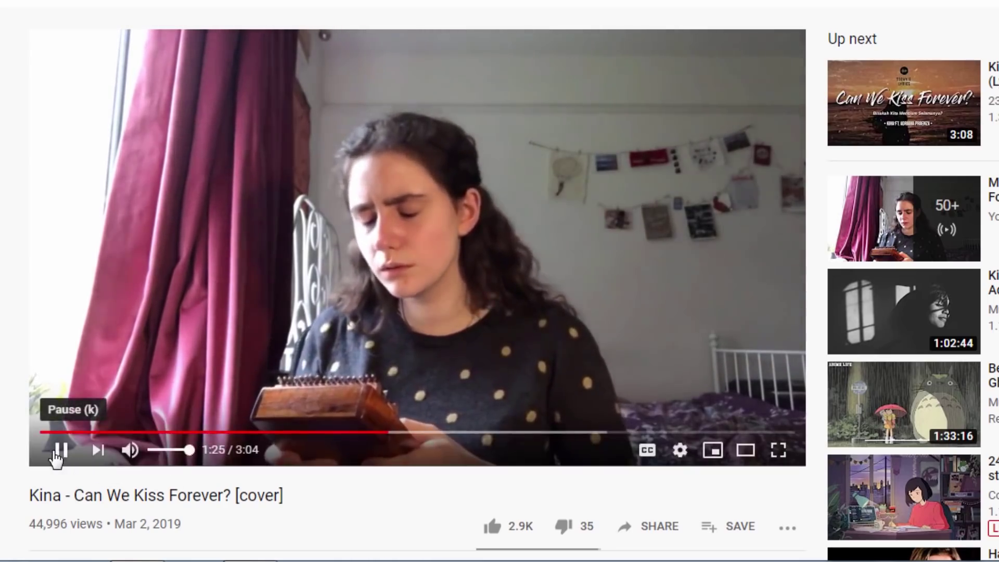
pyautogui.click(60, 447)
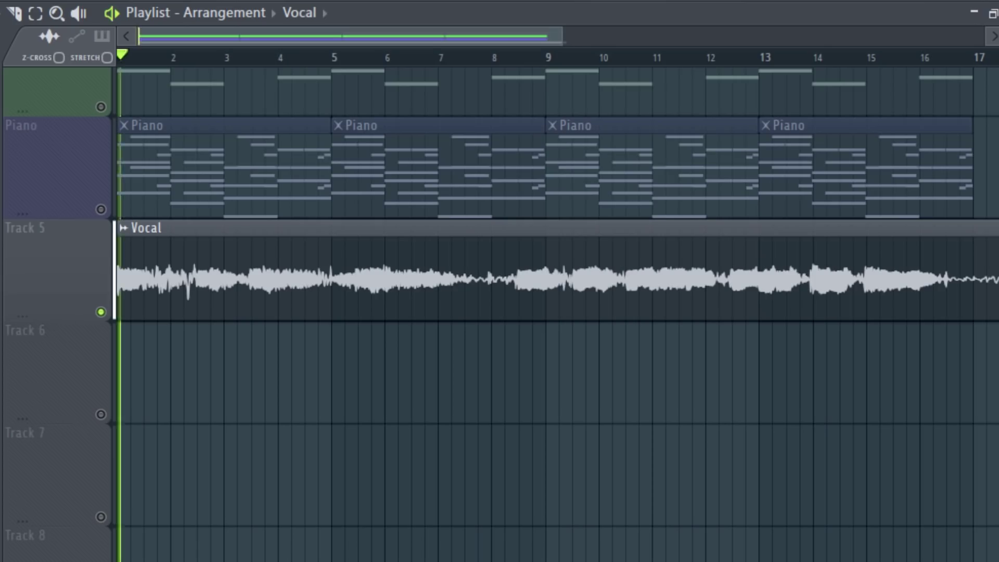
# Play the soloed Vocal clip on Track 5 from the start of the arrangement.
pyautogui.press('space')
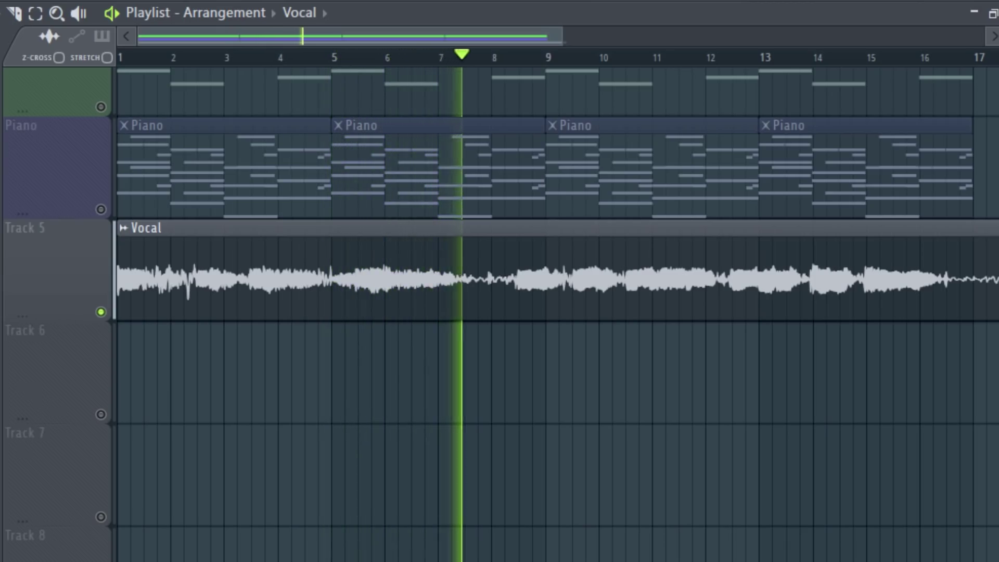
pyautogui.press('space')
# Clone the Vocal channel in the channel rack and open the copy's sample settings.
pyautogui.press('F6')
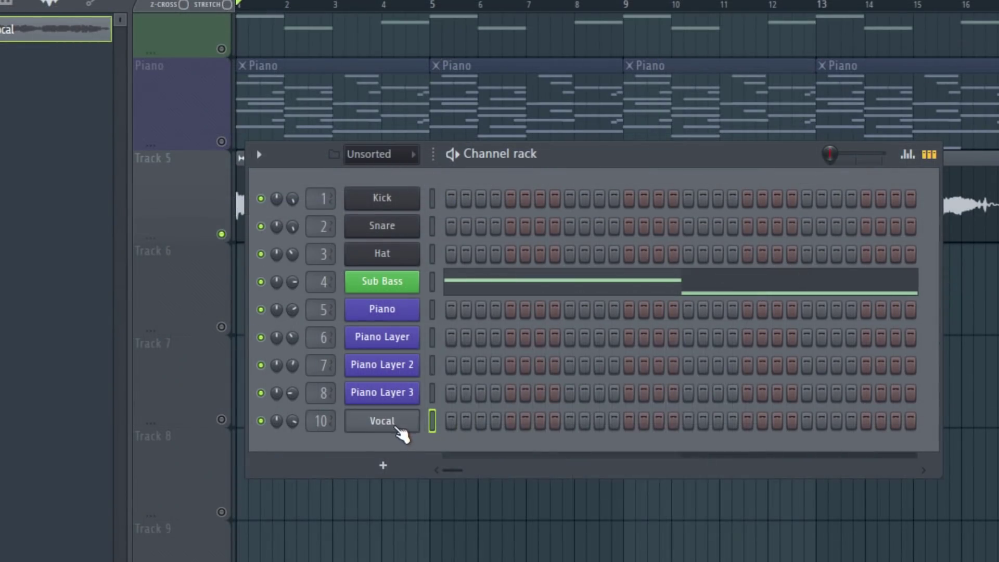
pyautogui.rightClick(402, 433)
pyautogui.click(450, 537)
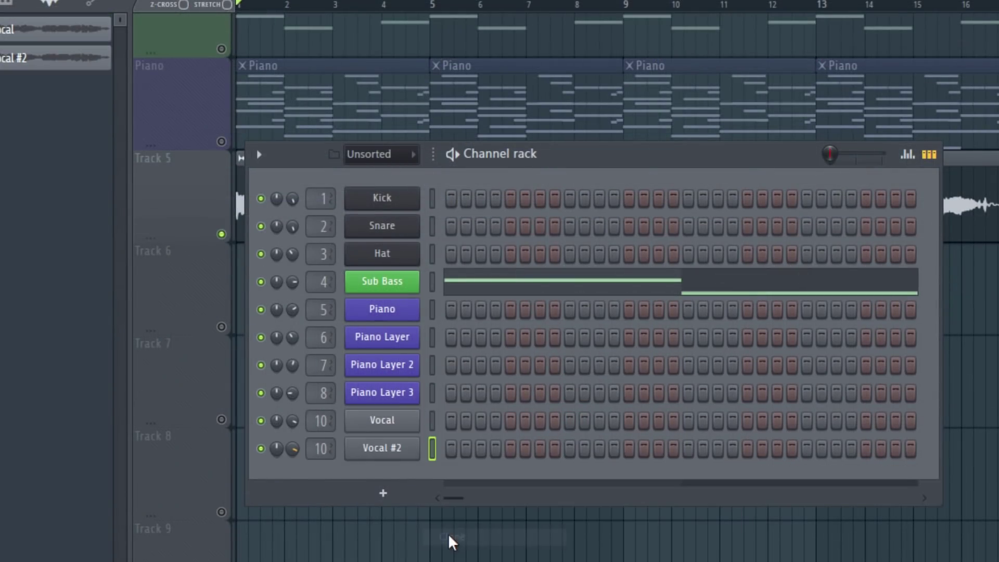
pyautogui.click(400, 451)
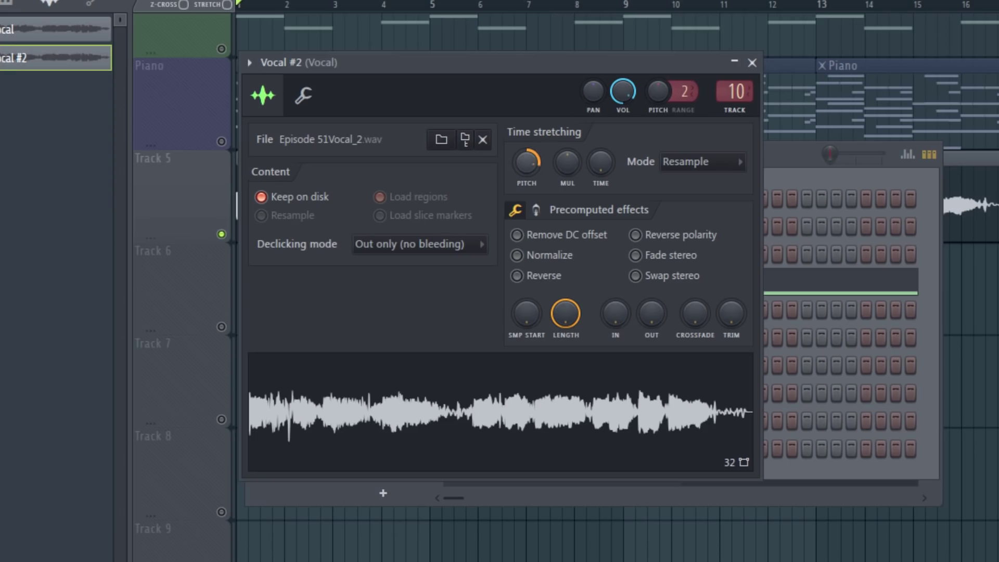
# Place the cloned vocal on Track 6 at bar 1 and play it soloed.
pyautogui.press('F5')
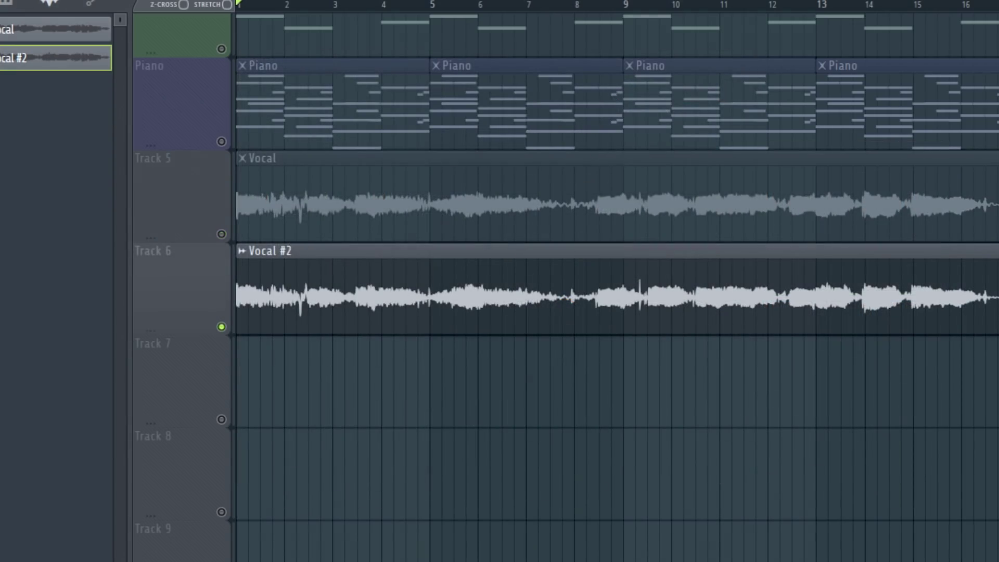
pyautogui.press('space')
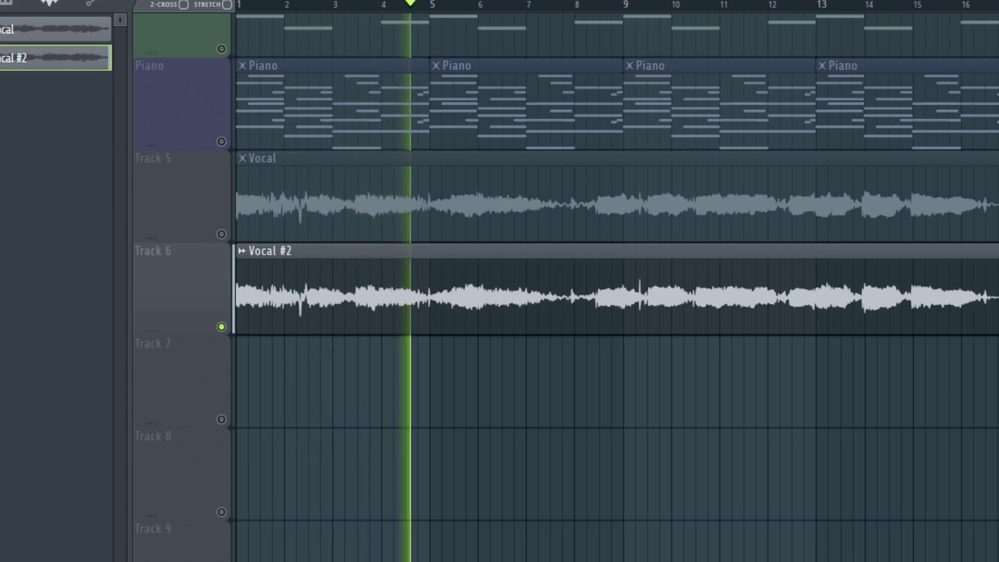
pyautogui.press('space')
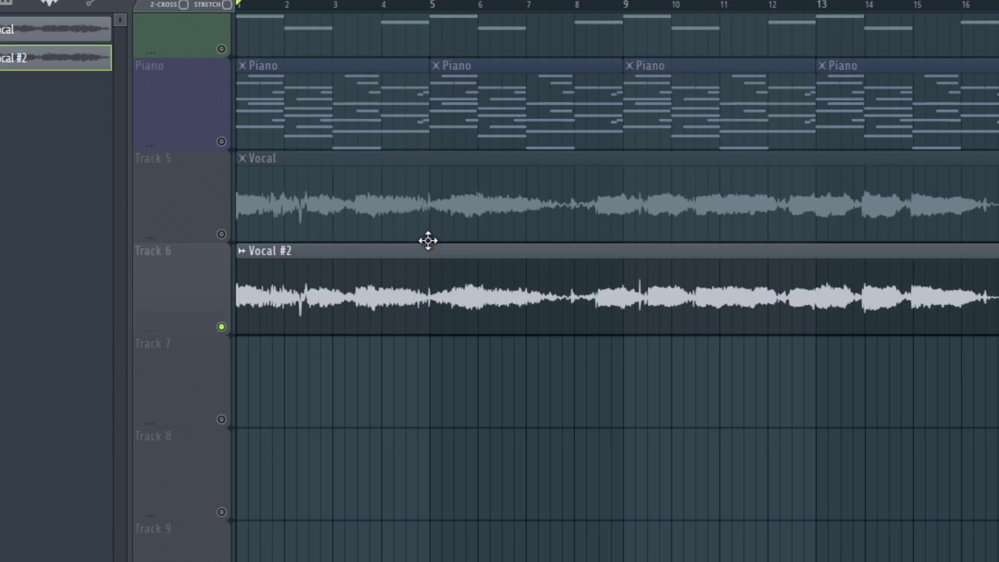
# Solo the original vocal on Track 5 and open its Fruity Reeverb 2 effect.
pyautogui.rightClick(221, 234)
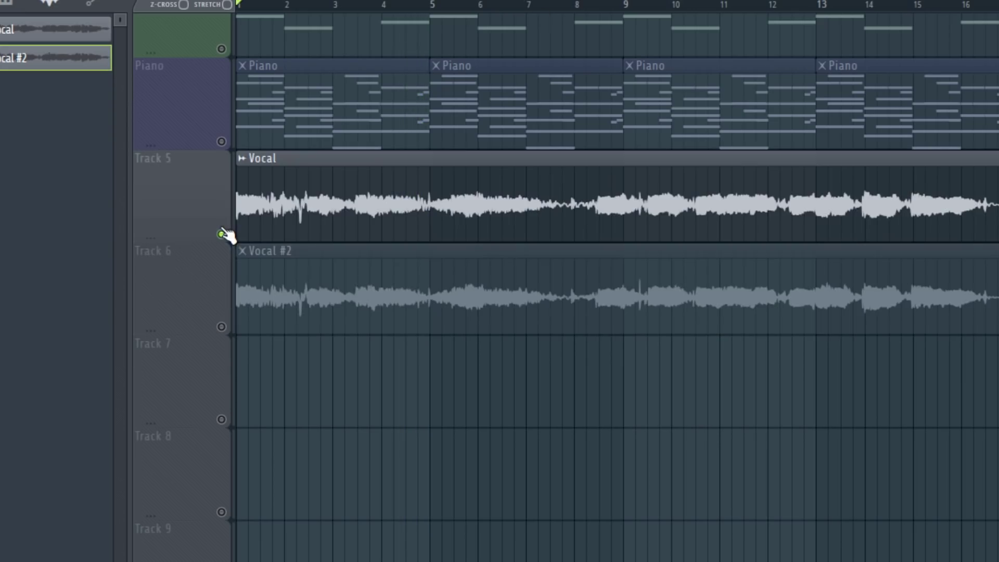
pyautogui.click(402, 197)
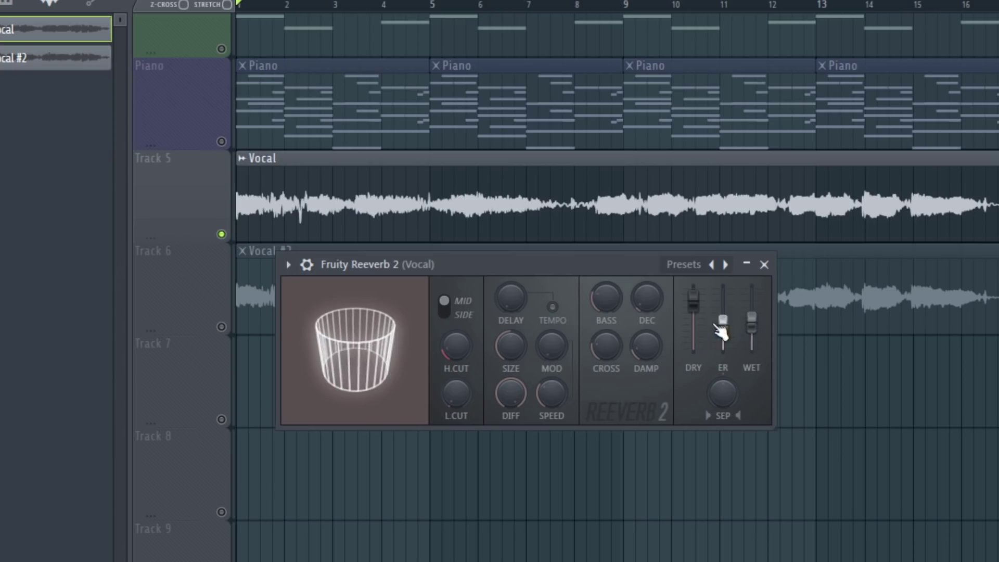
# Play the soloed original vocal on Track 5 from bar 1 to hear its reverb and close the Fruity Reeverb 2 window.
pyautogui.press('space')
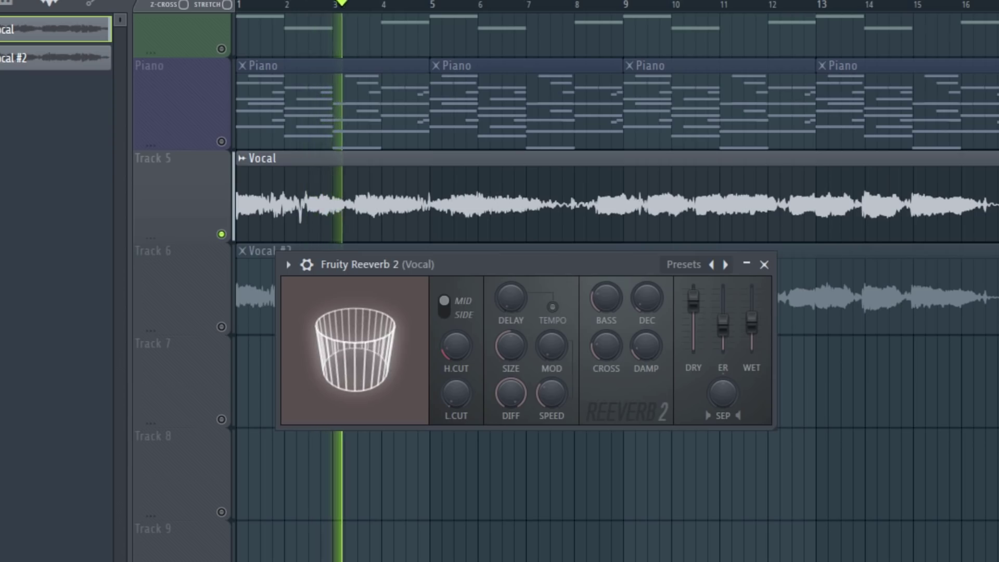
pyautogui.press('space')
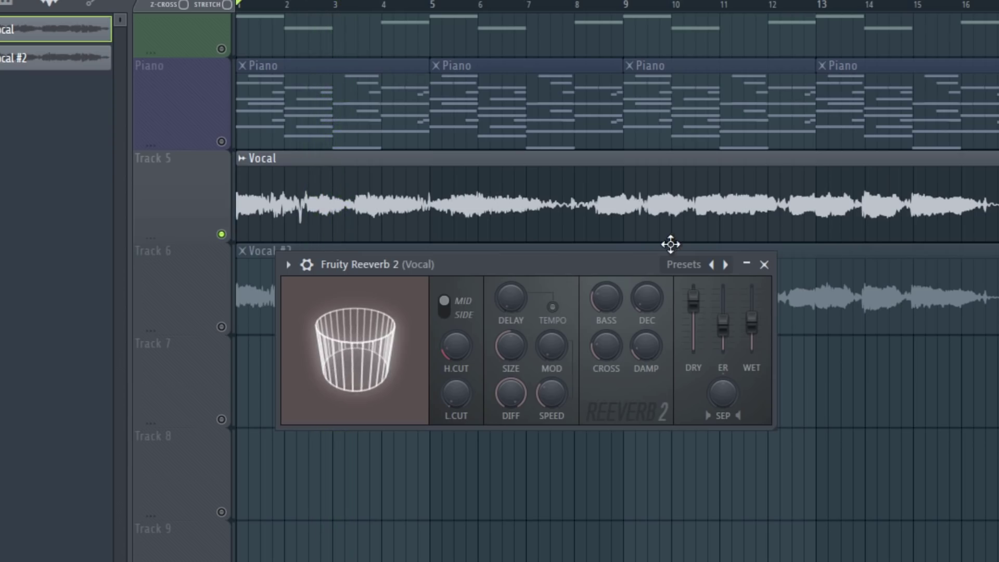
pyautogui.click(764, 265)
# Solo the cloned vocal on Track 6 and play it from bar 1 to hear its reverb, closing the Vocal Layer's Fruity Reeverb 2 window.
pyautogui.click(221, 327)
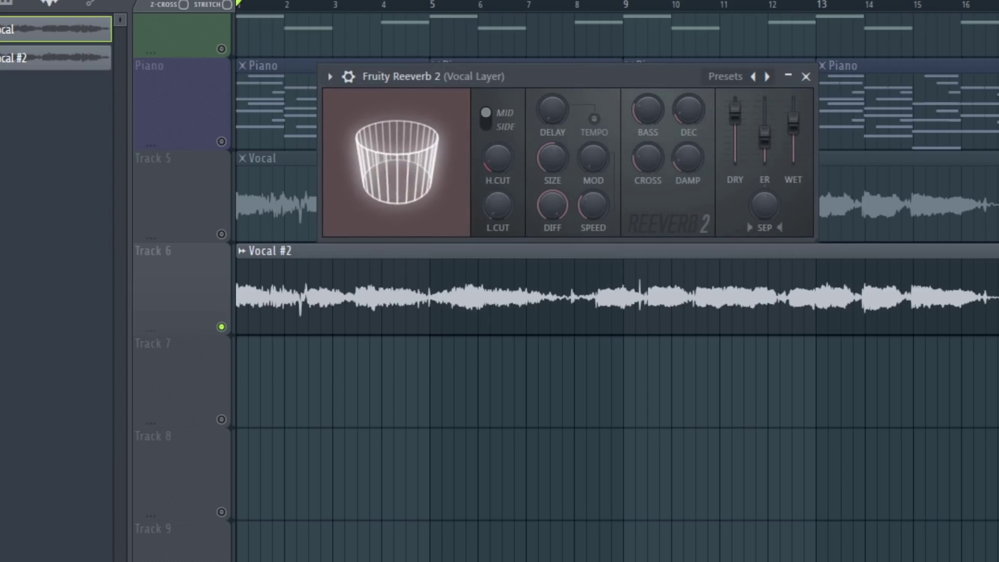
pyautogui.press('space')
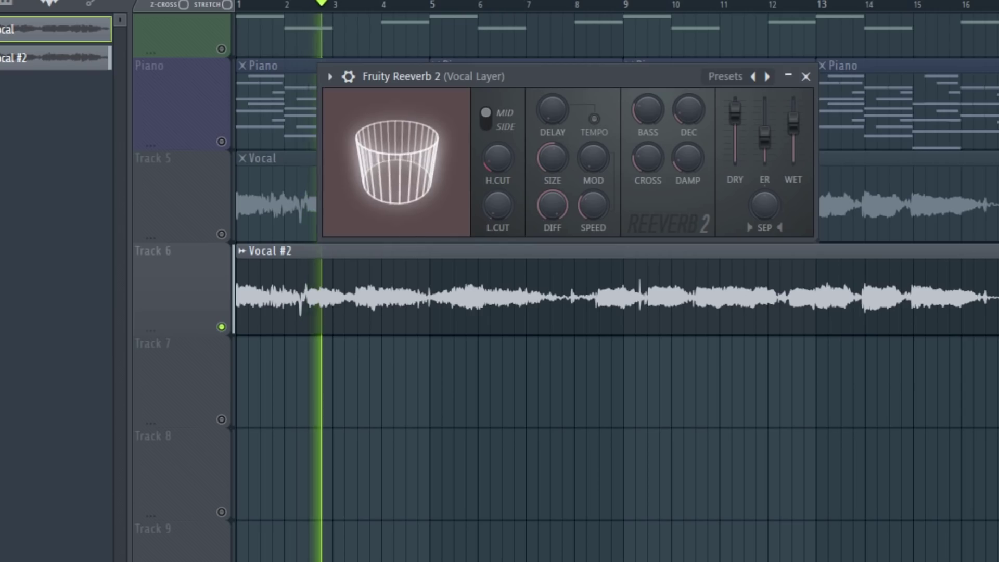
pyautogui.press('space')
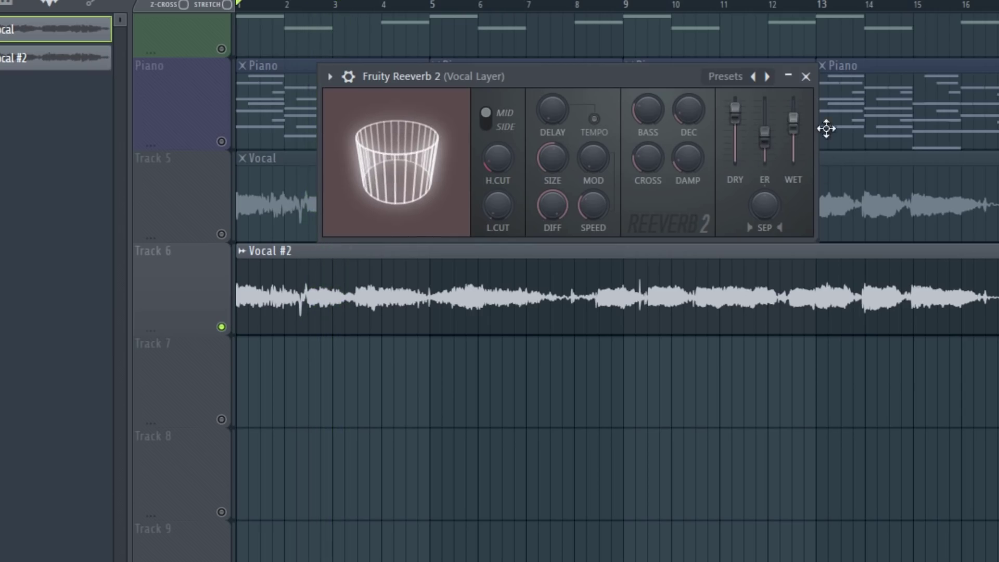
pyautogui.click(806, 77)
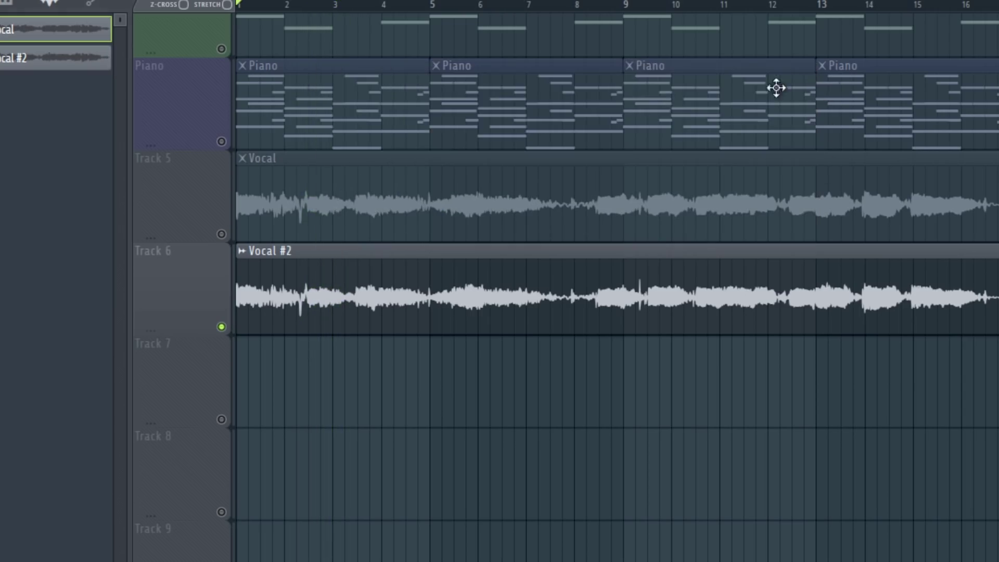